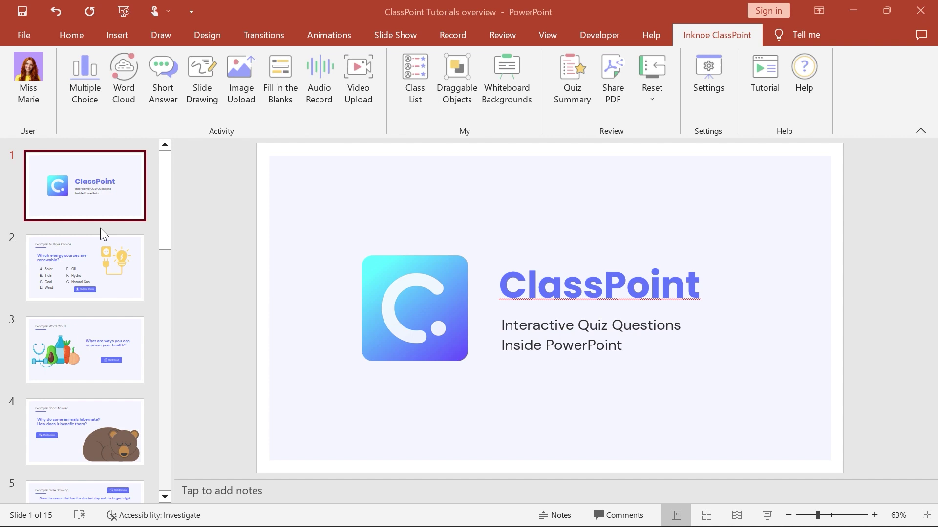
# Paste the copied Solar System planet quiz in as slide 2, keeping source formatting
pyautogui.rightClick(100, 228)
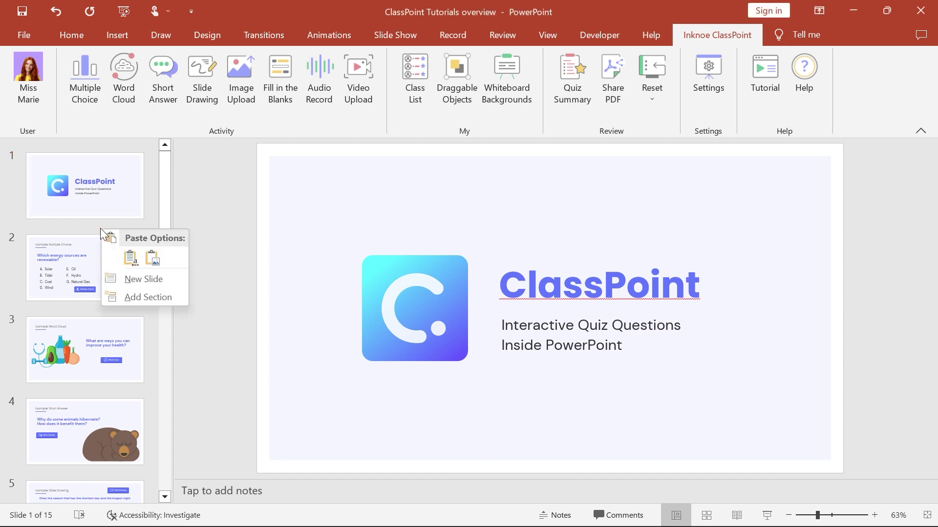
pyautogui.click(128, 264)
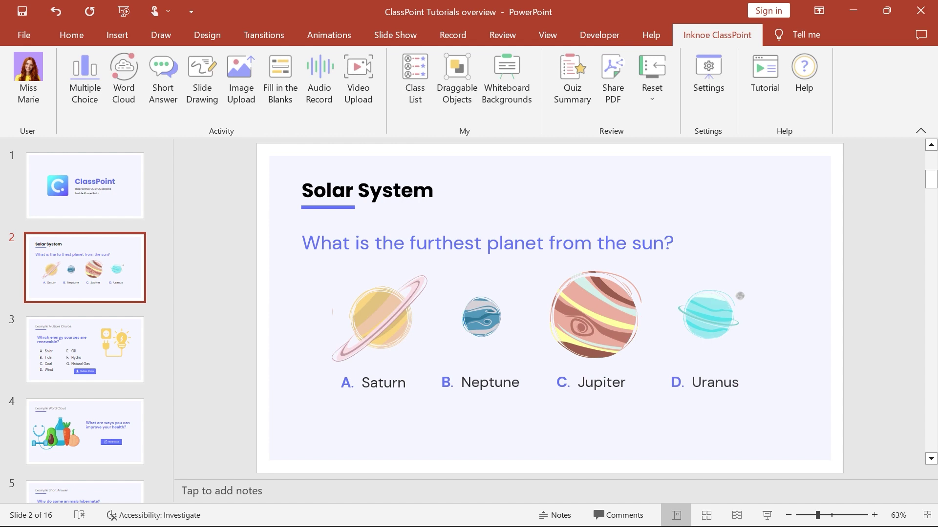
# Add a Multiple Choice activity, turn off start-with-slide, and mark B as the correct answer
pyautogui.click(89, 104)
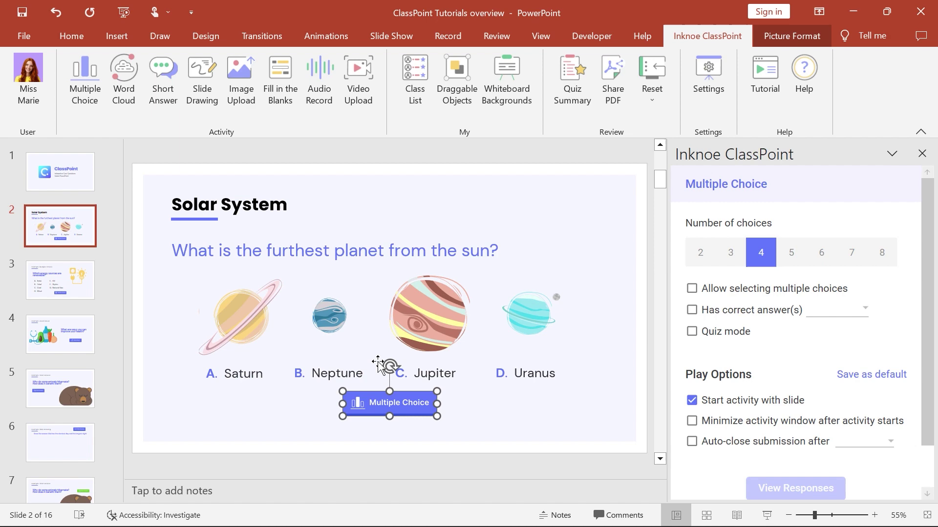
pyautogui.moveTo(386, 406); pyautogui.dragTo(382, 412)
pyautogui.click(326, 403)
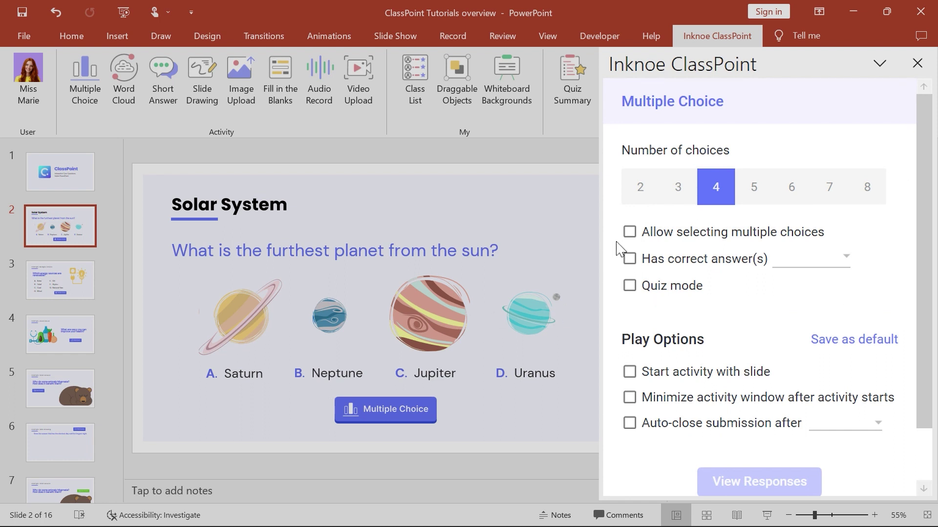
pyautogui.click(630, 260)
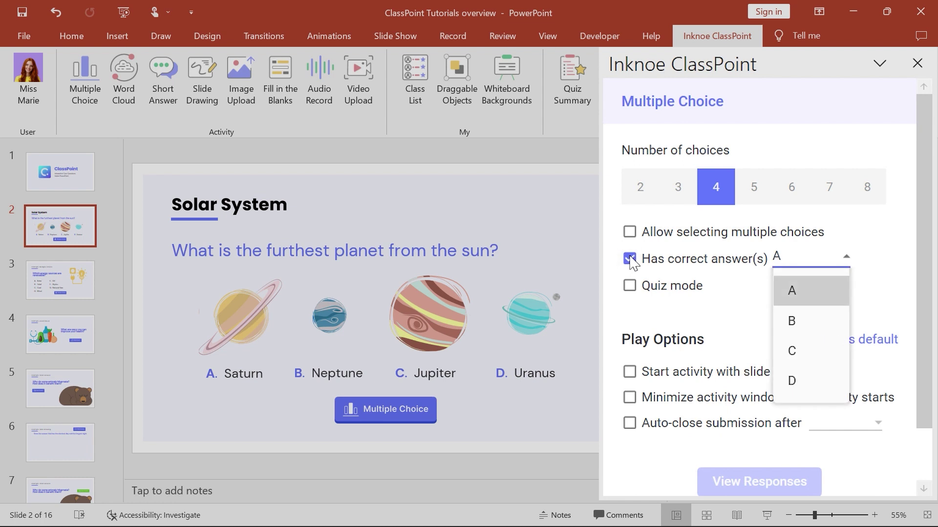
pyautogui.click(796, 330)
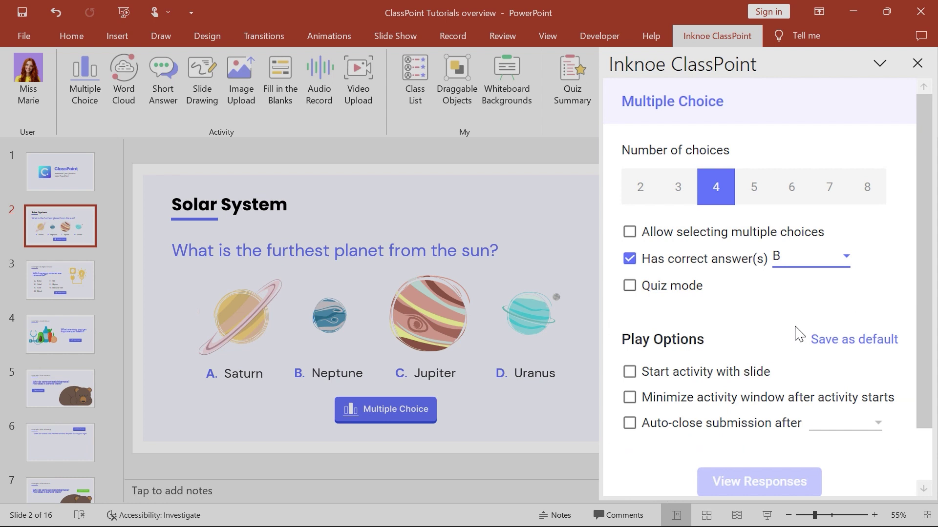
pyautogui.click(781, 318)
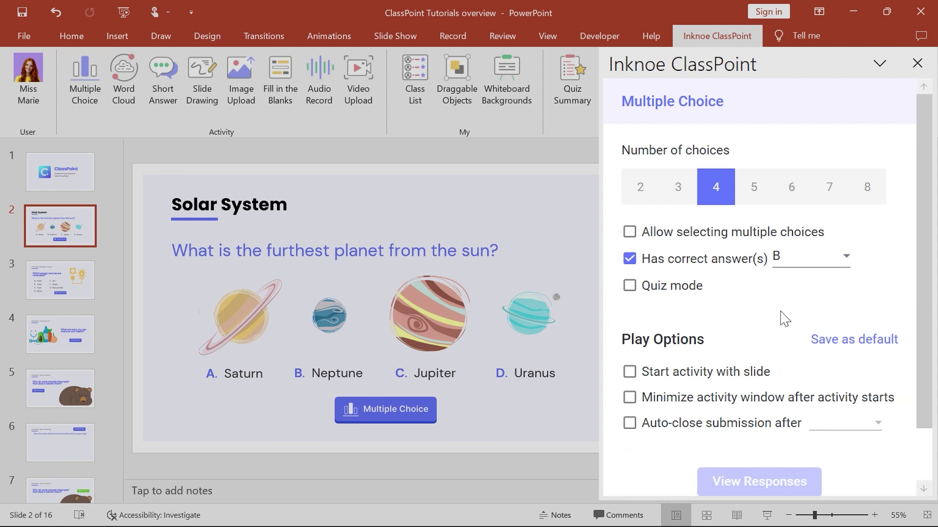
# Save 'Minimize activity window after activity starts' as the default play option
pyautogui.click(746, 400)
pyautogui.click(831, 341)
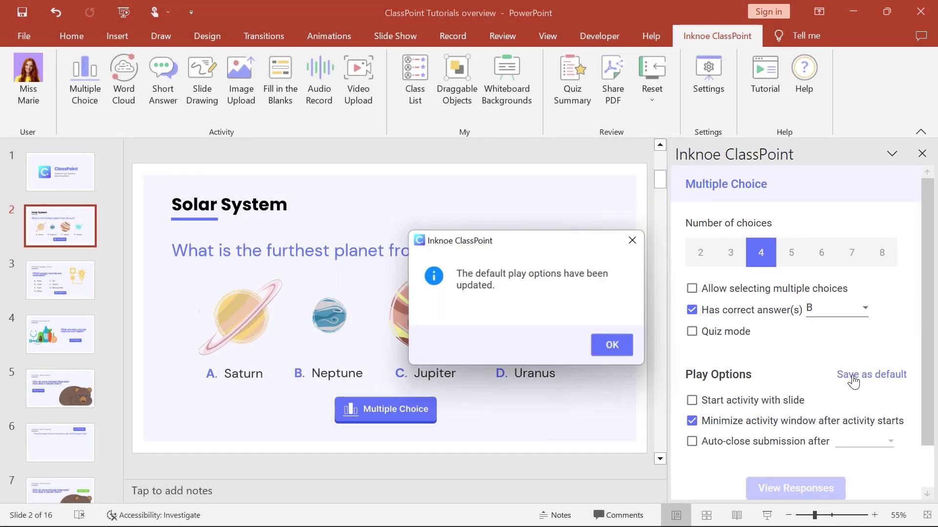
pyautogui.click(616, 348)
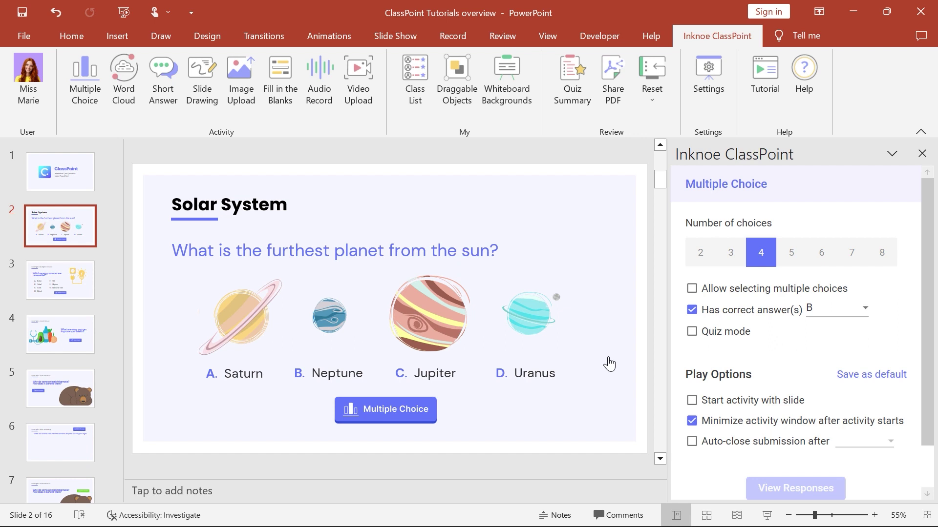
# Present the Solar System slide and launch the Multiple Choice poll, gathering 11 student responses
pyautogui.hotkey('shift', 'F5')
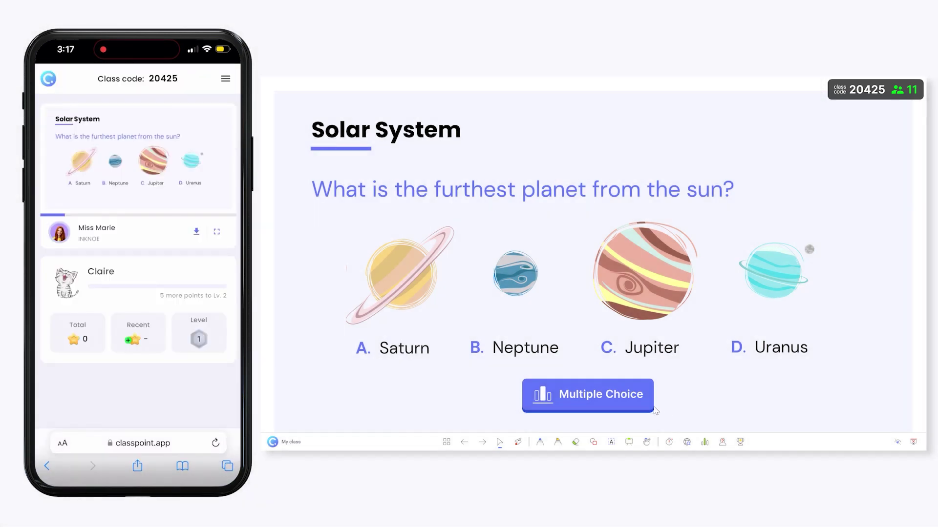
pyautogui.click(649, 410)
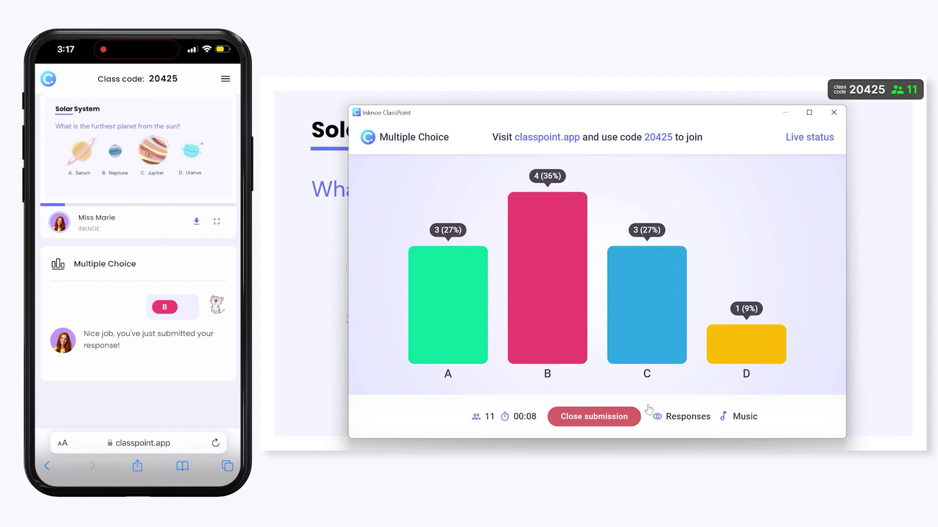
# Close submissions, reveal B as correct, and award stars to the four students who chose B
pyautogui.click(633, 423)
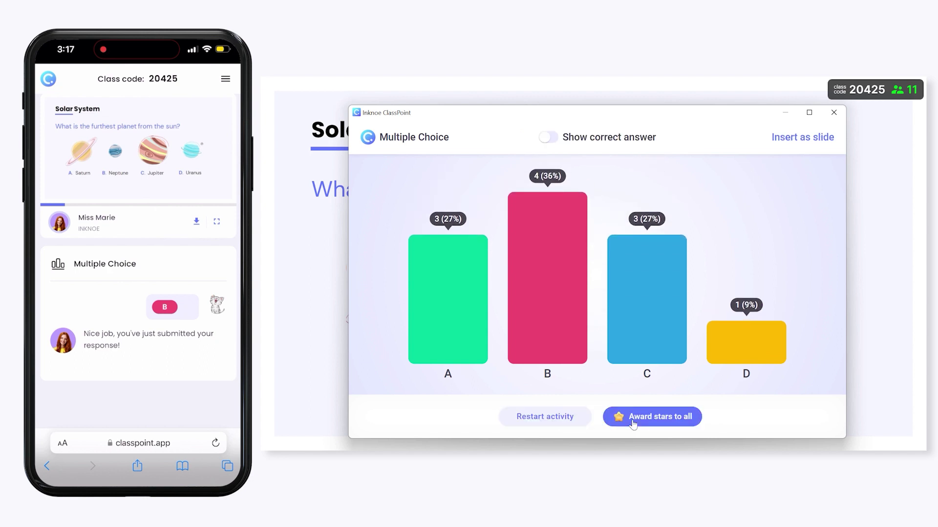
pyautogui.click(627, 142)
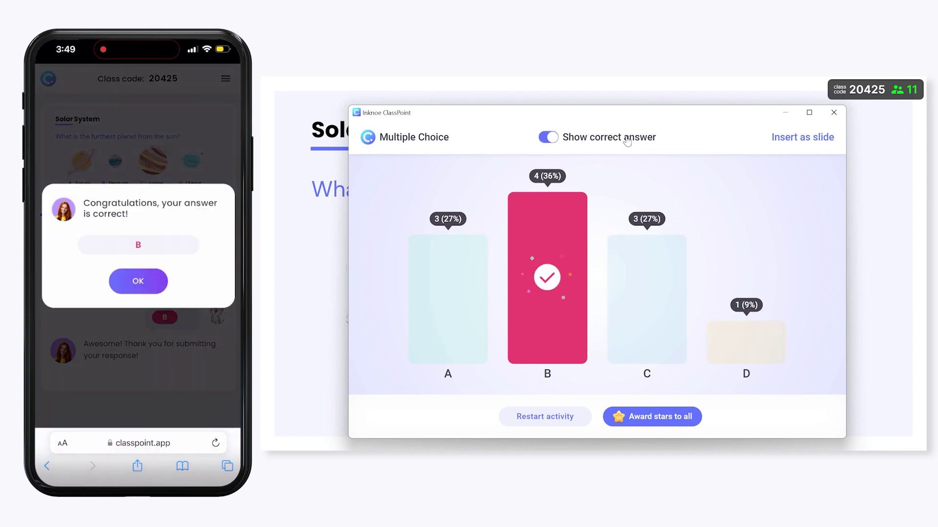
pyautogui.click(570, 224)
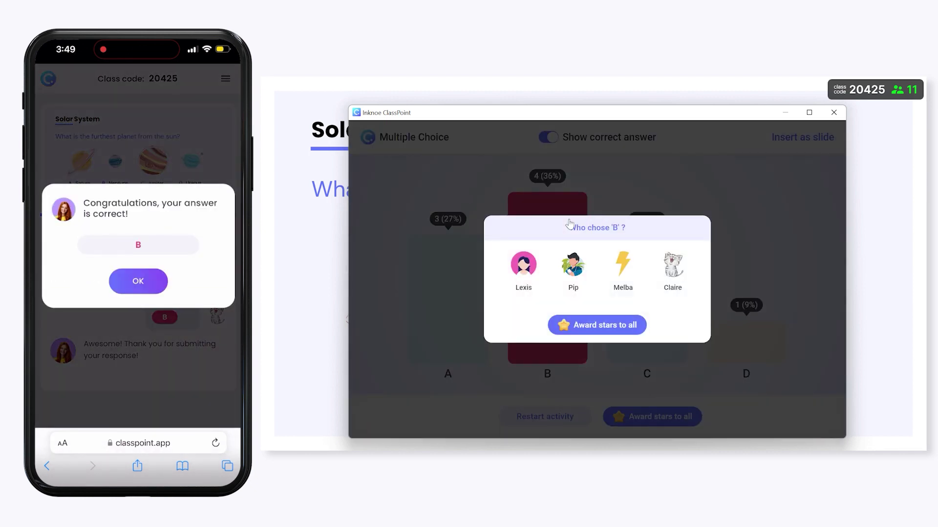
pyautogui.click(597, 331)
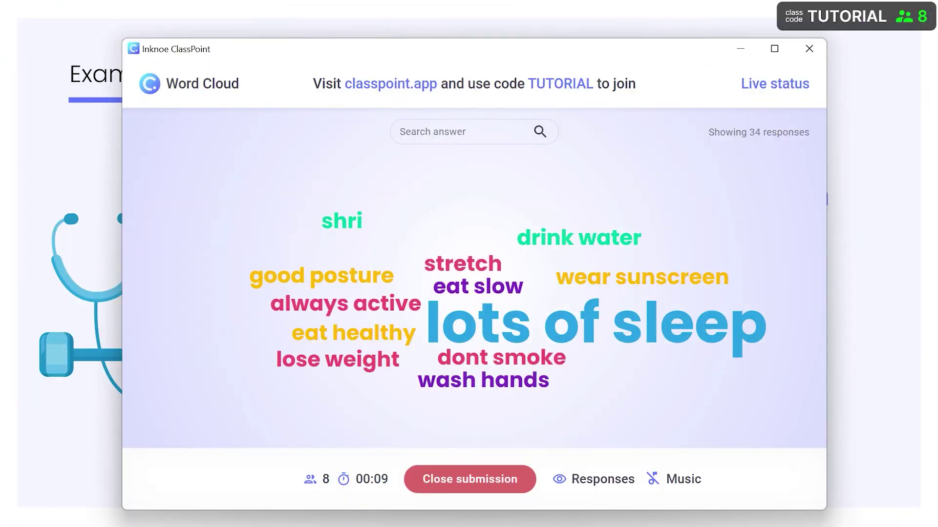
# Delete the 'shri' Word Cloud response and view the Pending list of students yet to answer
pyautogui.click(311, 228)
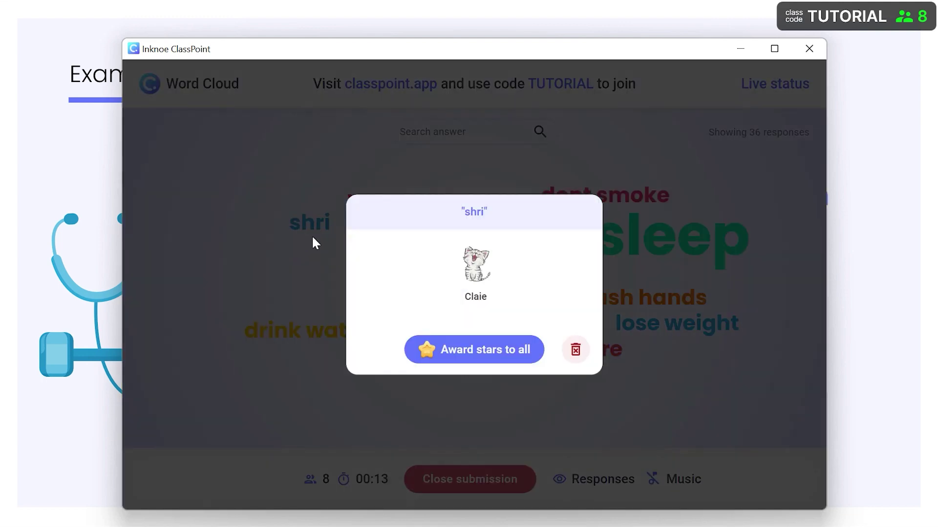
pyautogui.click(576, 350)
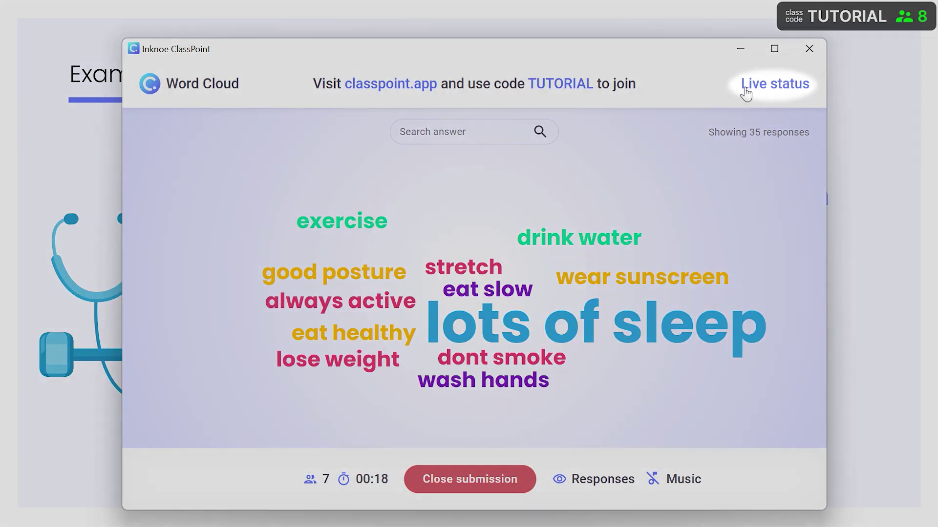
pyautogui.click(746, 88)
pyautogui.click(606, 219)
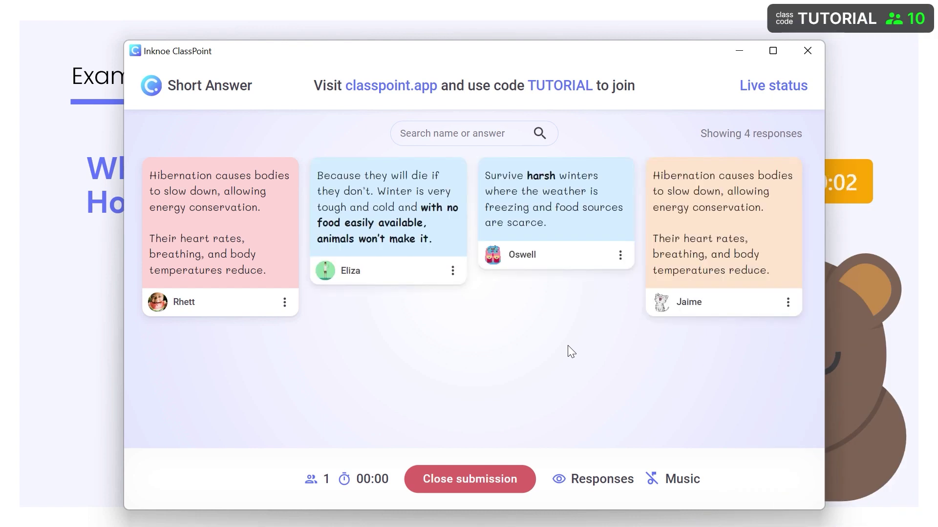
# Hide Short Answer responses, minimize the activity window, then close submissions to show all cards
pyautogui.click(580, 484)
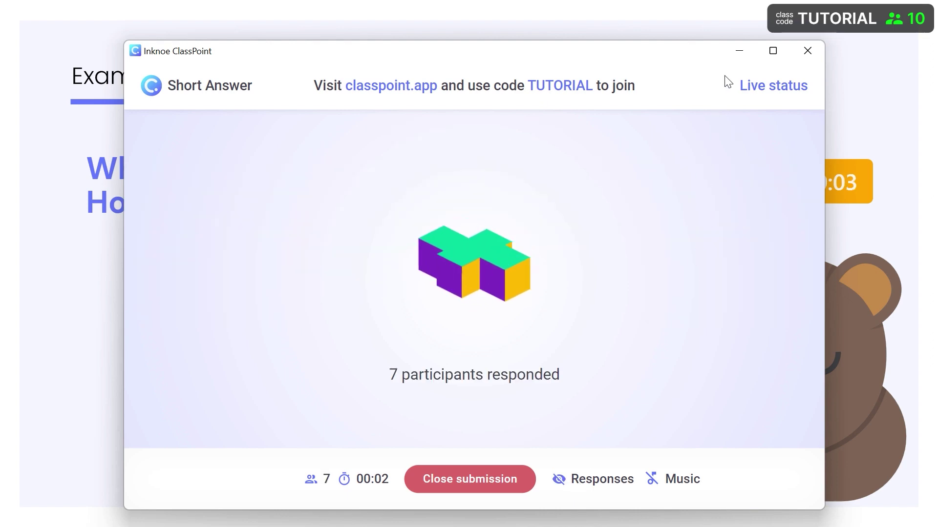
pyautogui.click(738, 57)
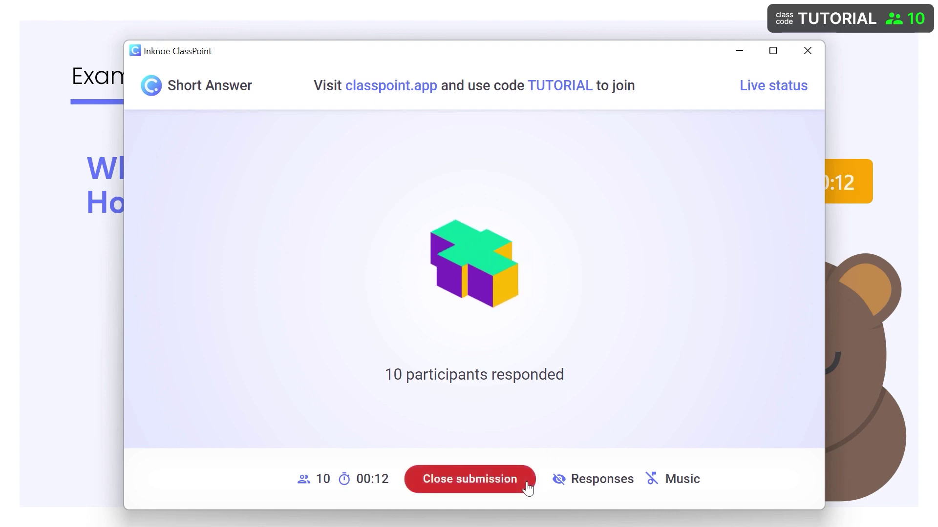
pyautogui.click(526, 489)
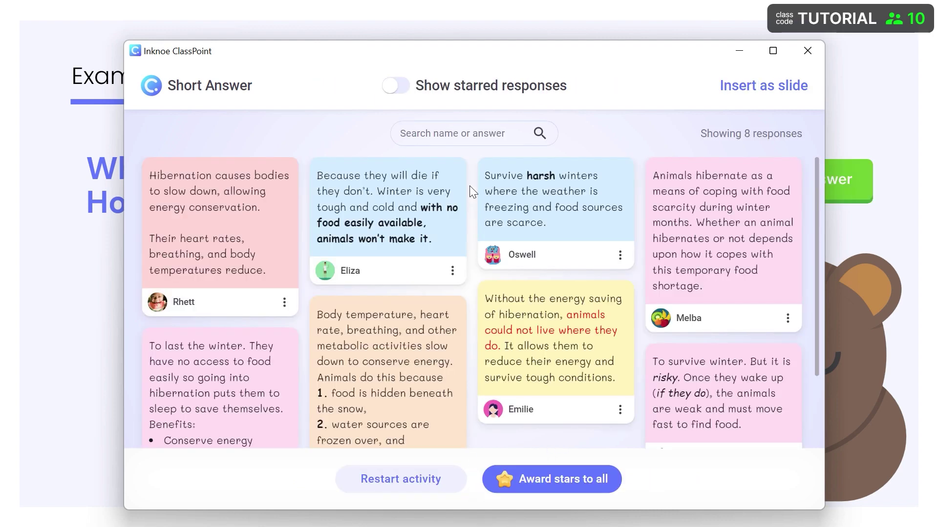
# Search the responses by a student's name and star their body-temperature hibernation answer
pyautogui.click(470, 140)
pyautogui.write('gui')
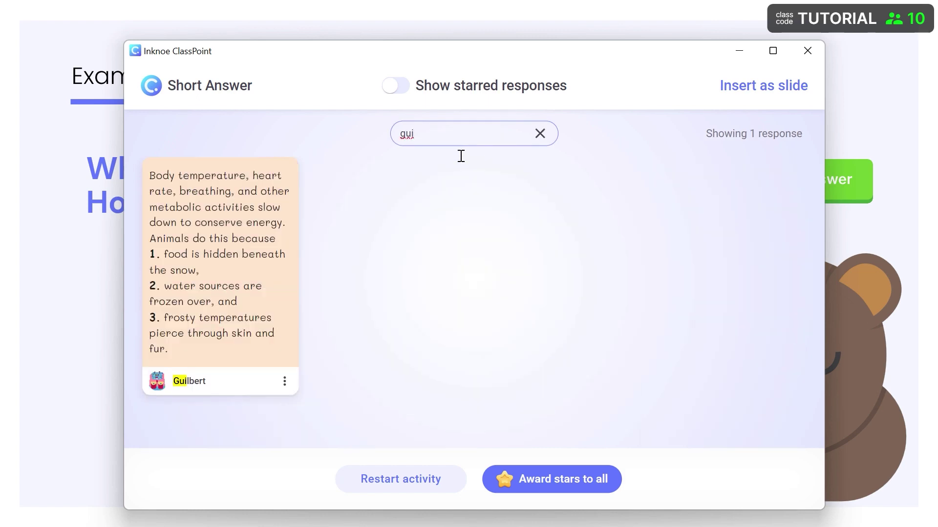
pyautogui.click(266, 382)
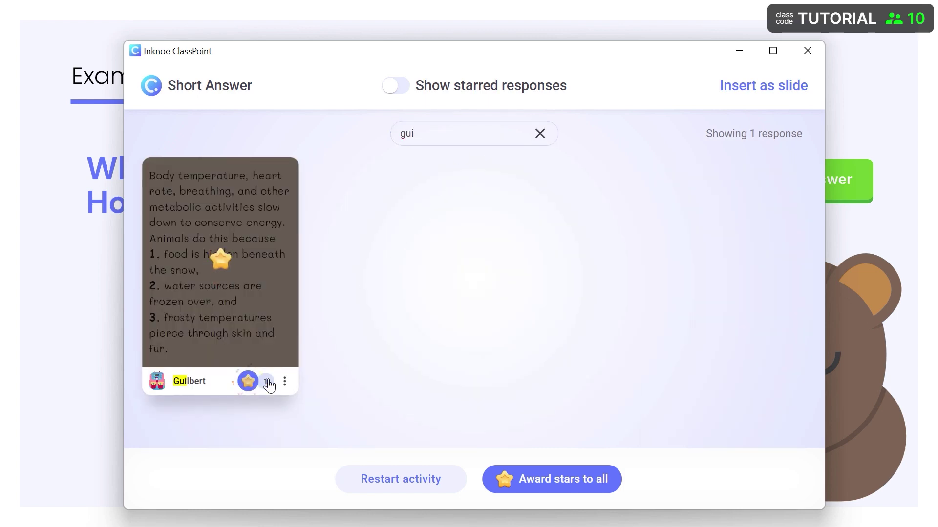
pyautogui.click(539, 133)
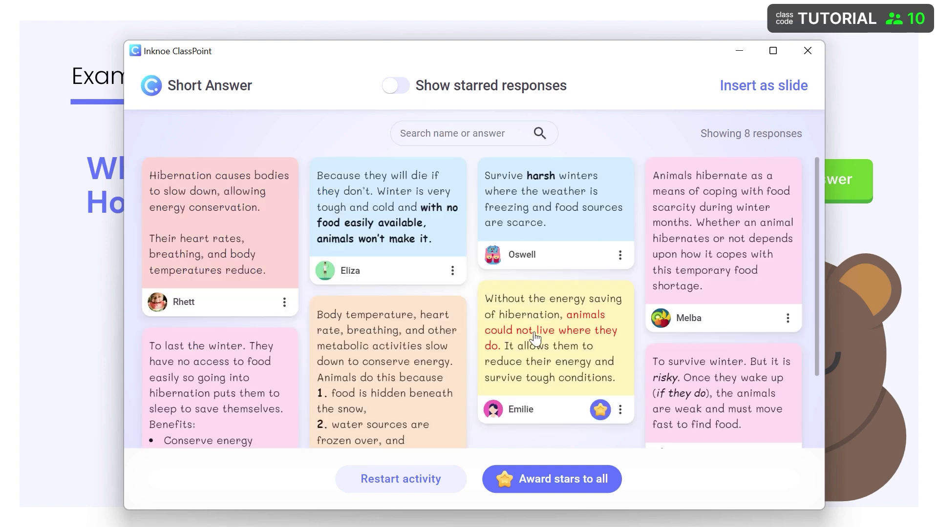
# Award stars to all eight responses and insert them as an 'Answer submissions' slide
pyautogui.click(550, 491)
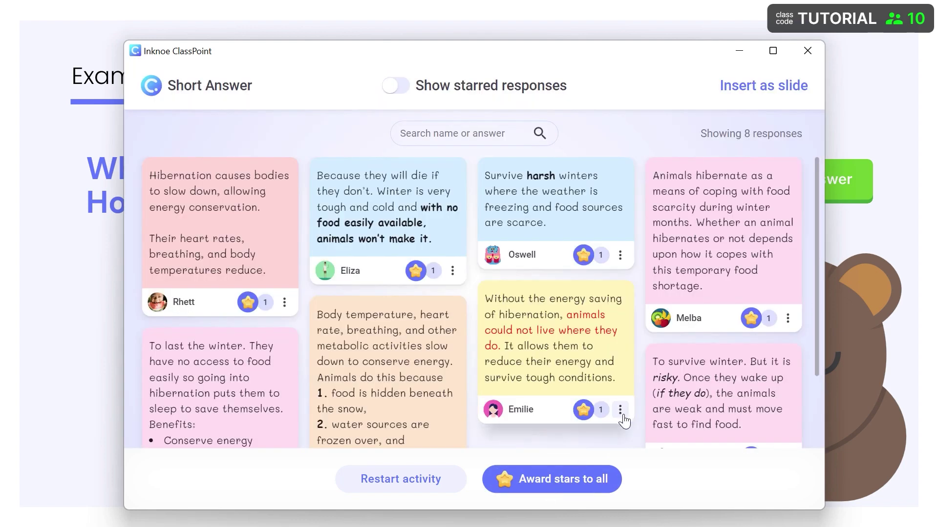
pyautogui.click(620, 412)
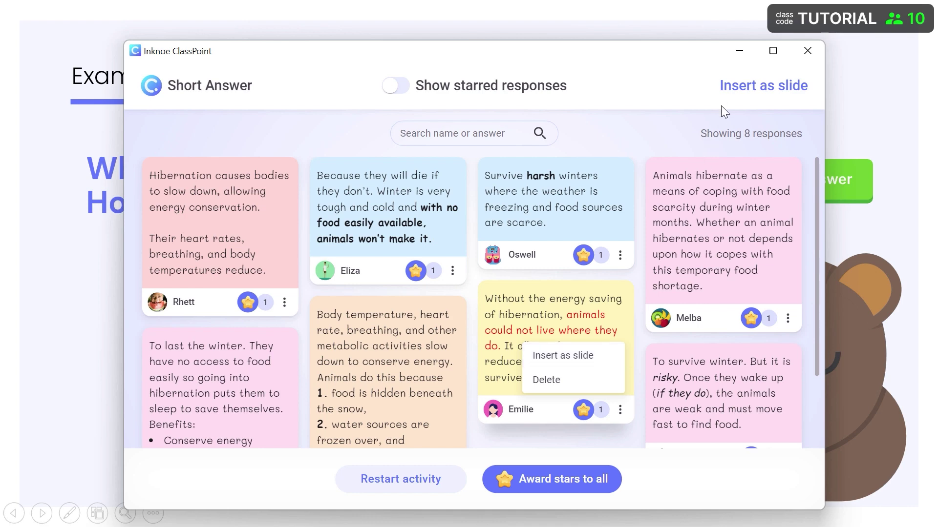
pyautogui.click(724, 87)
pyautogui.click(814, 49)
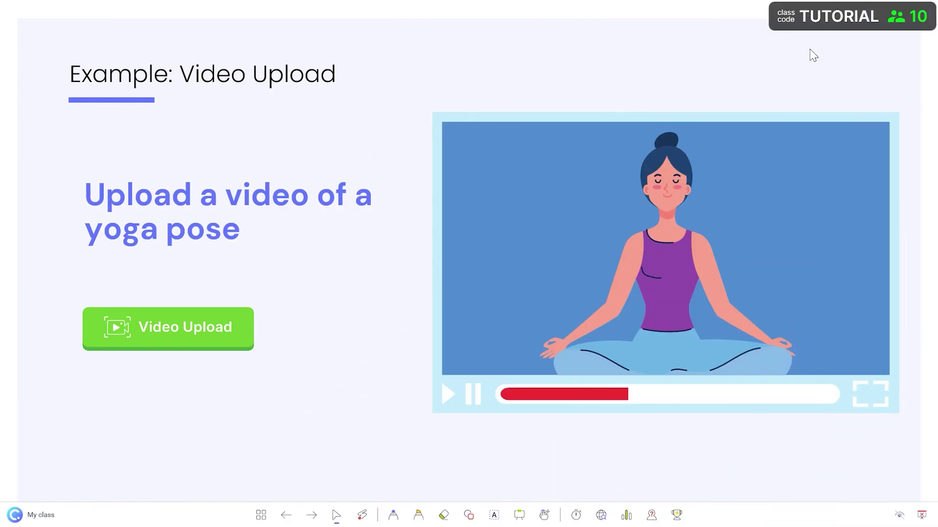
# Review the 10 captioned yoga pose video submissions, then close the responses window
pyautogui.click(242, 337)
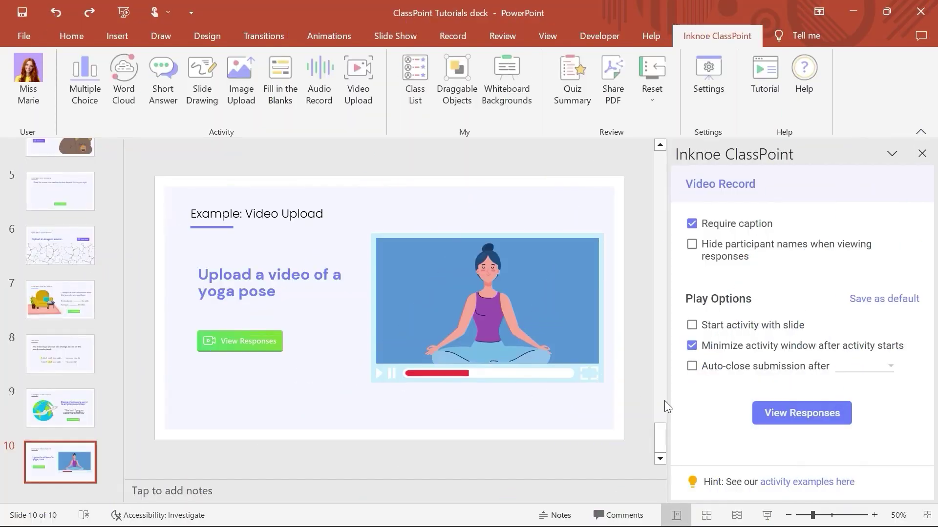
pyautogui.click(777, 423)
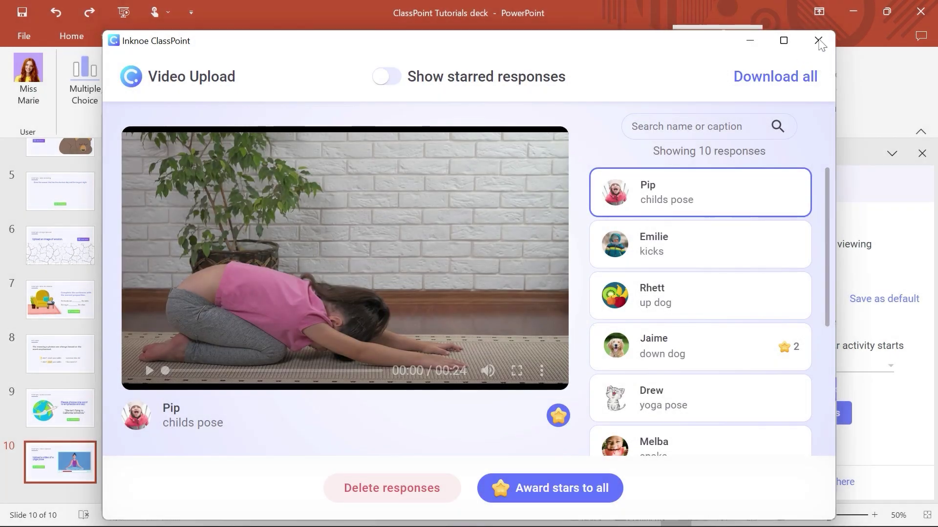
pyautogui.click(818, 40)
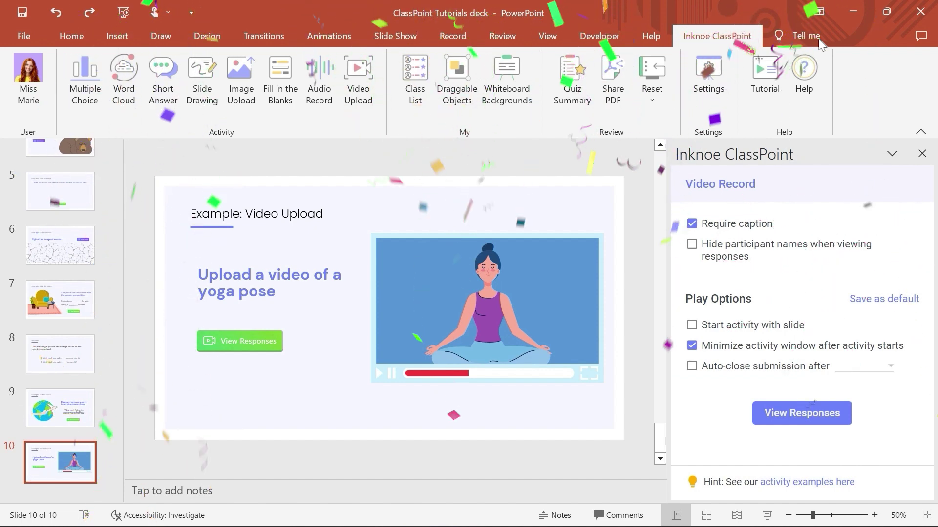